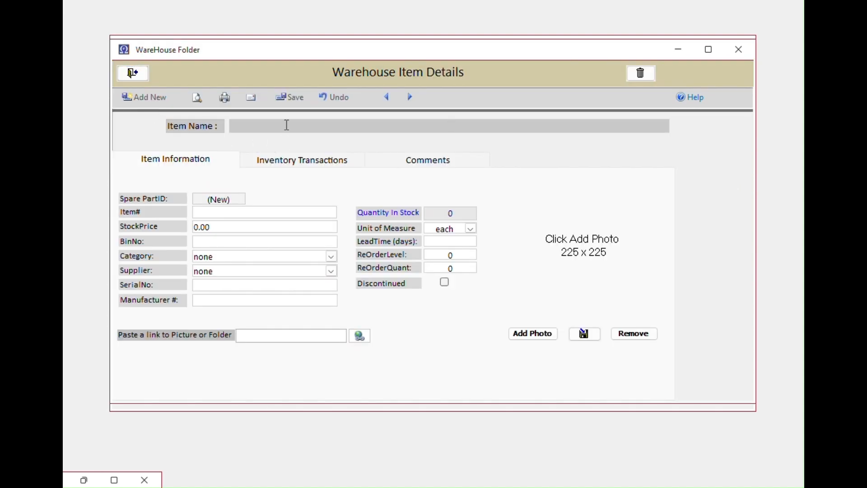
Name the new warehouse item "new item4" and check the categories available for it.
{"action": "type", "text": "new ite"}
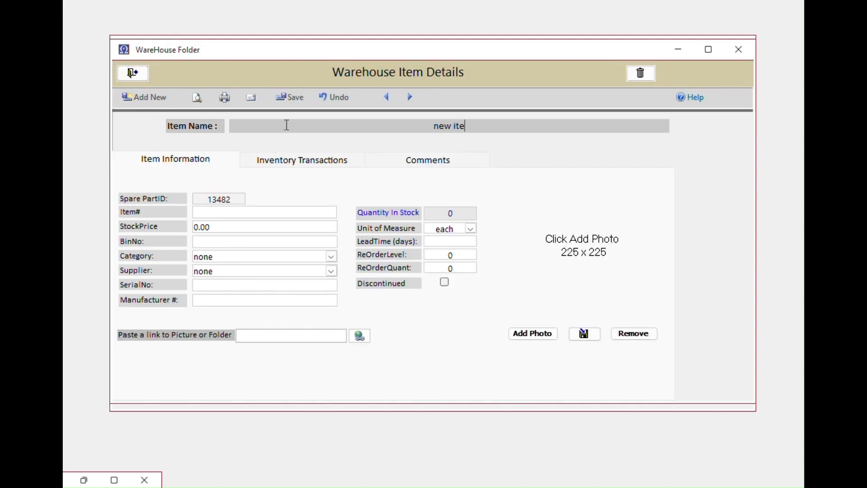
{"action": "type", "text": "m4"}
{"action": "left_click", "coordinate": [248, 257]}
{"action": "left_click", "coordinate": [250, 270]}
{"action": "left_click", "coordinate": [333, 257]}
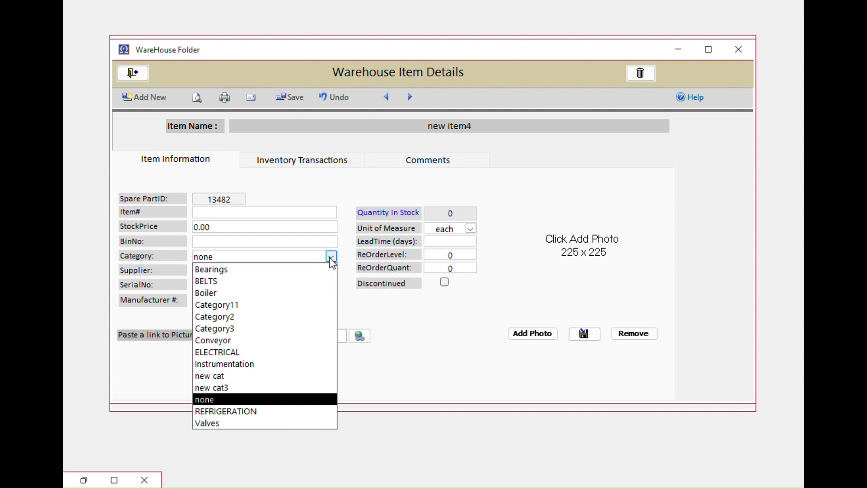
{"action": "left_click", "coordinate": [332, 258]}
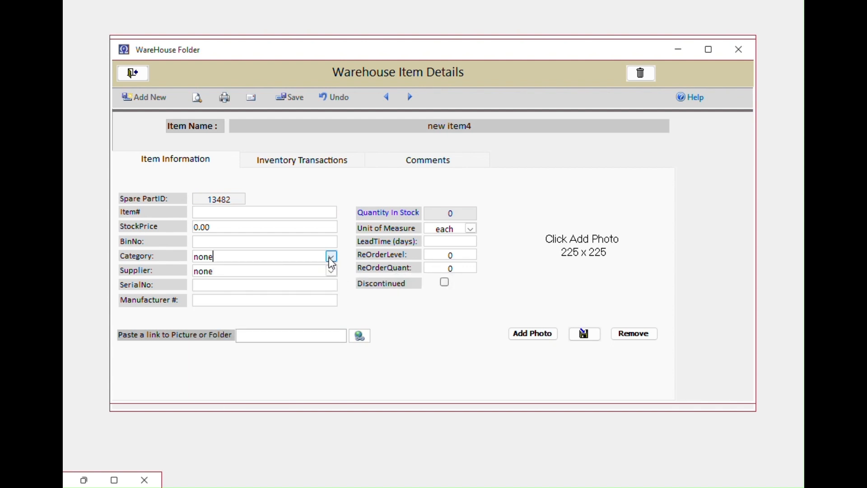
Add and save a category named "new cat5" in the category list, and assign it to the item.
{"action": "double_click", "coordinate": [267, 256]}
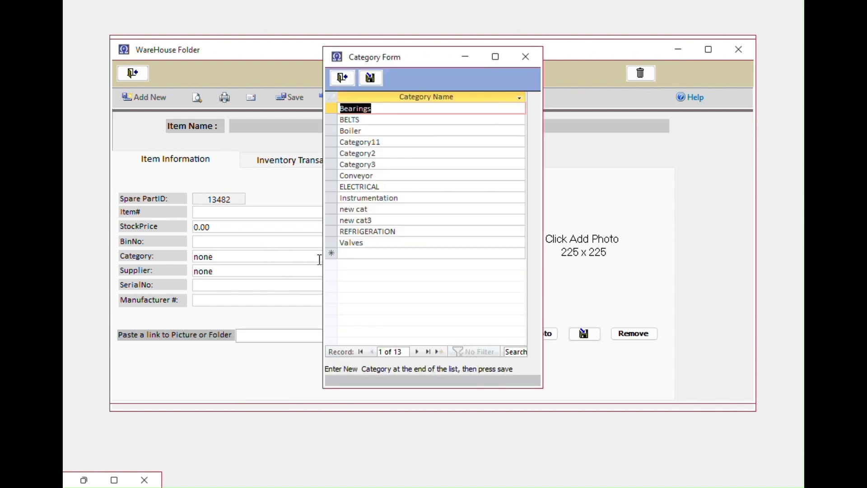
{"action": "left_click", "coordinate": [355, 253]}
{"action": "type", "text": "new c"}
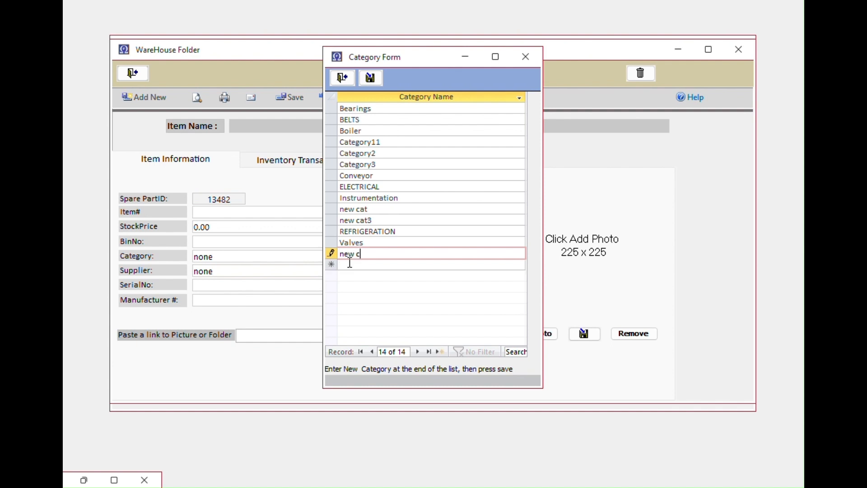
{"action": "type", "text": "at5"}
{"action": "left_click", "coordinate": [372, 77]}
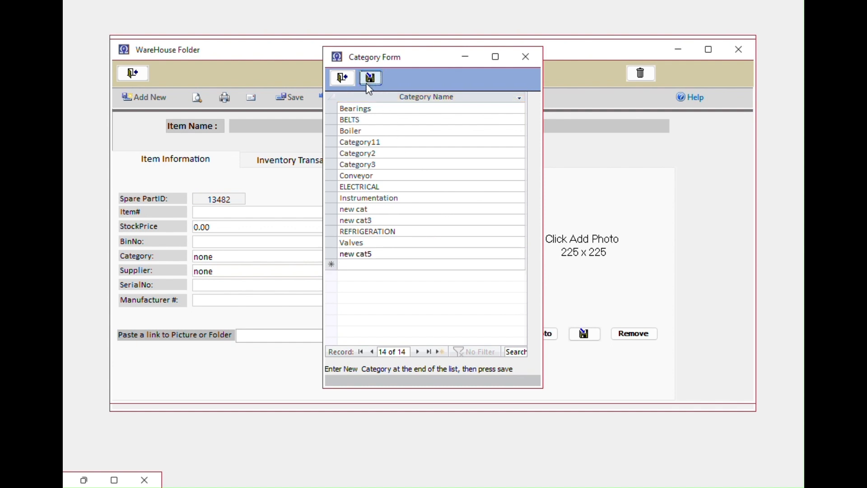
{"action": "left_click", "coordinate": [343, 78]}
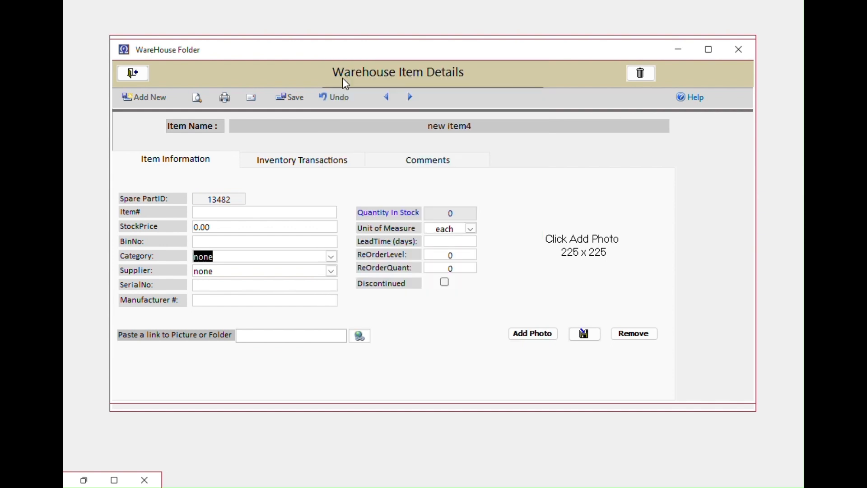
{"action": "left_click", "coordinate": [332, 257]}
{"action": "left_click", "coordinate": [228, 400]}
Add the bearing picture from the SparePart_Image folder as the item's photo, save it and close the item details.
{"action": "left_click", "coordinate": [534, 333]}
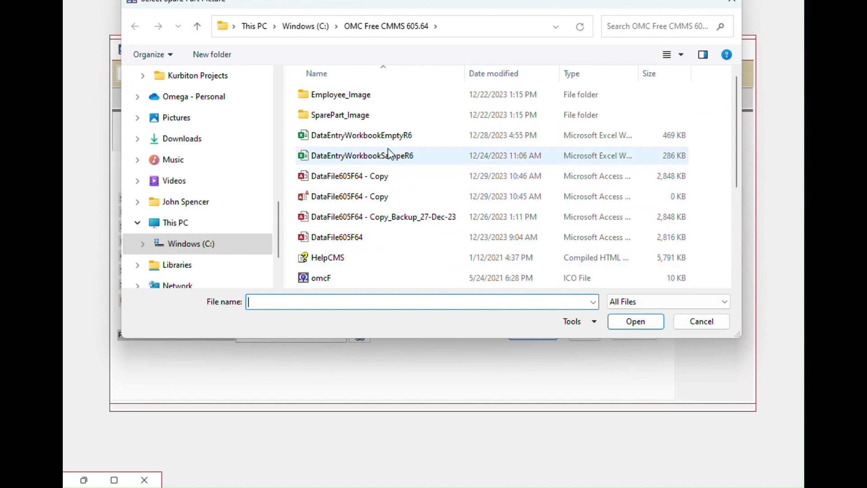
{"action": "double_click", "coordinate": [364, 119]}
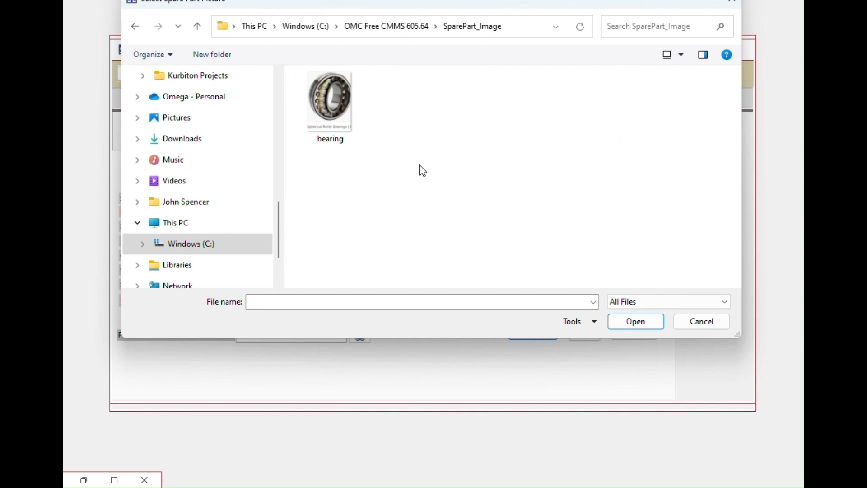
{"action": "double_click", "coordinate": [325, 104]}
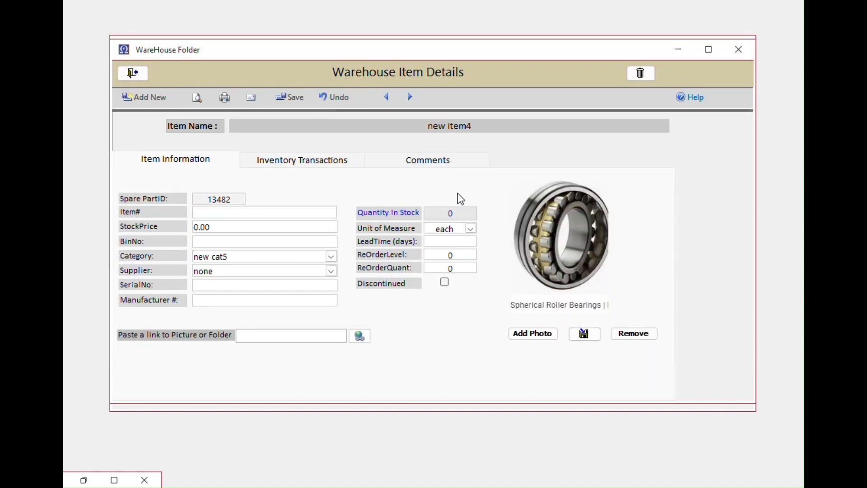
{"action": "left_click", "coordinate": [584, 335]}
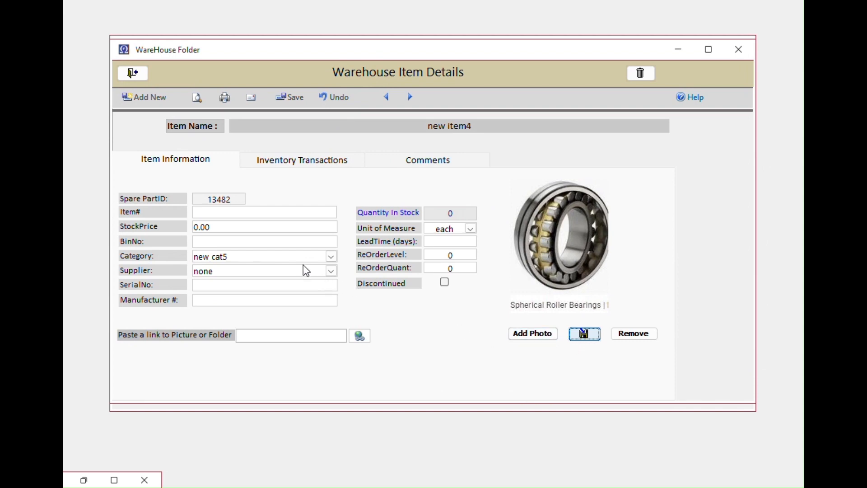
{"action": "left_click", "coordinate": [134, 73]}
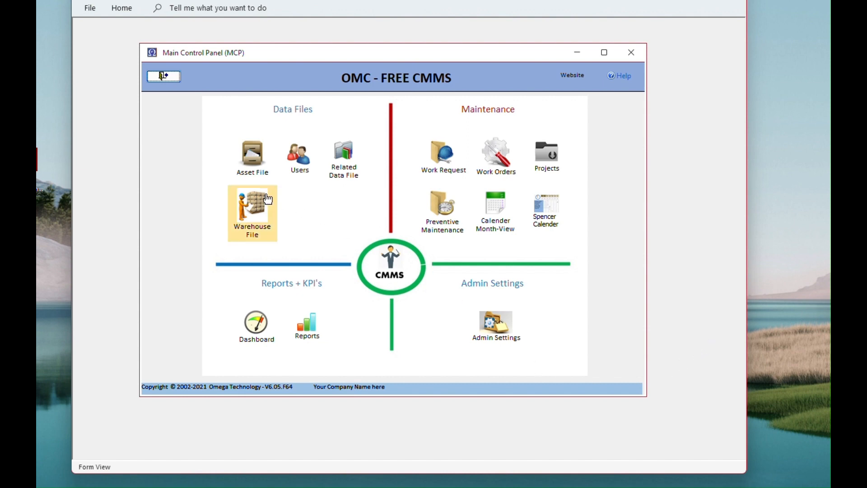
Open the warehouse module's Data Entry Form and review its category, unit of measure and supplier lists.
{"action": "left_click", "coordinate": [255, 212]}
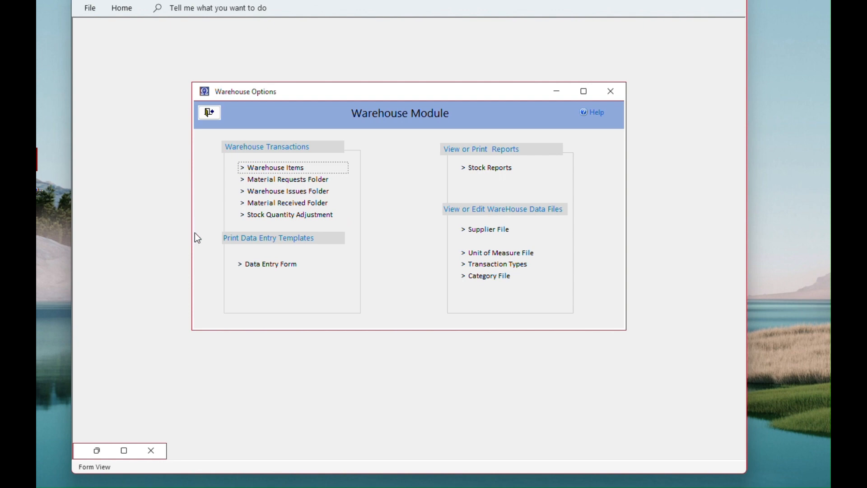
{"action": "left_click", "coordinate": [275, 266]}
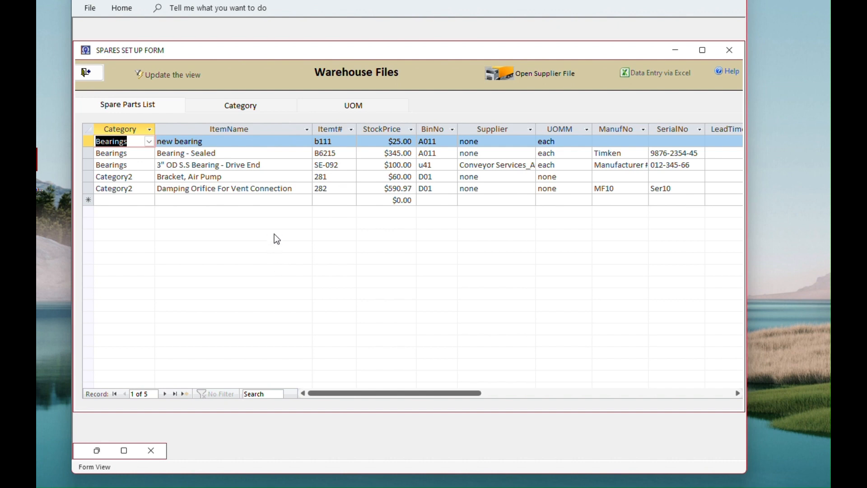
{"action": "left_click", "coordinate": [255, 109]}
{"action": "left_click", "coordinate": [349, 111]}
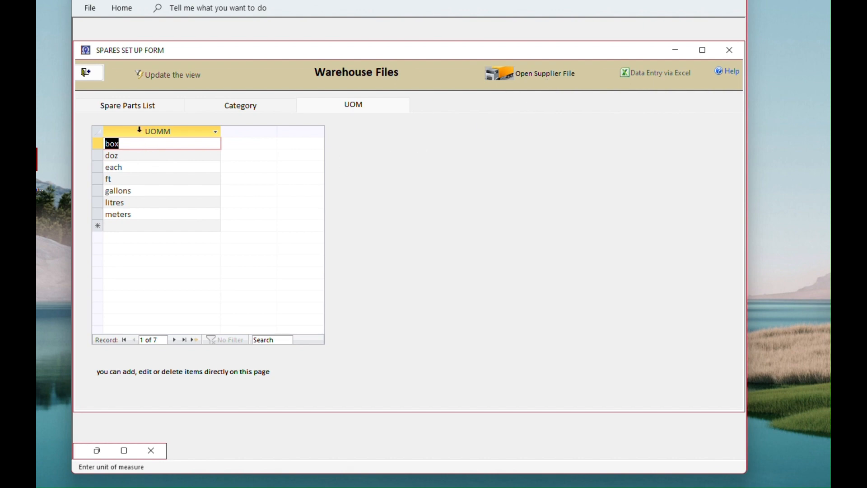
{"action": "left_click", "coordinate": [538, 74]}
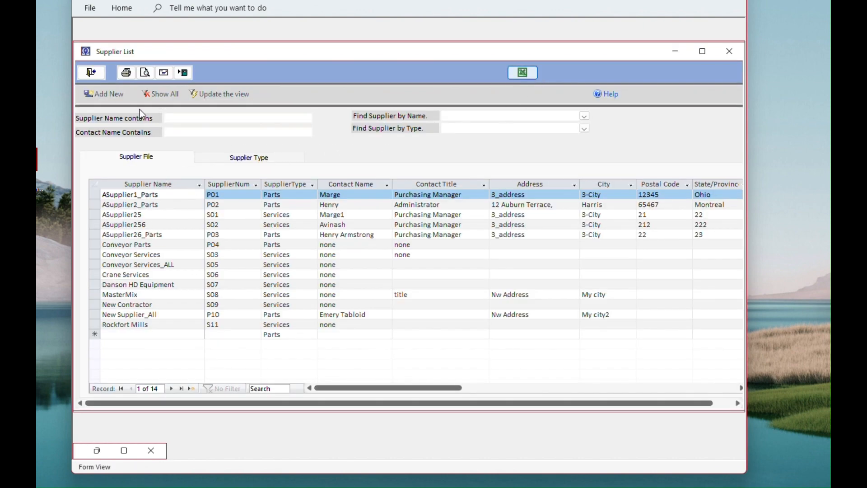
{"action": "left_click", "coordinate": [90, 73]}
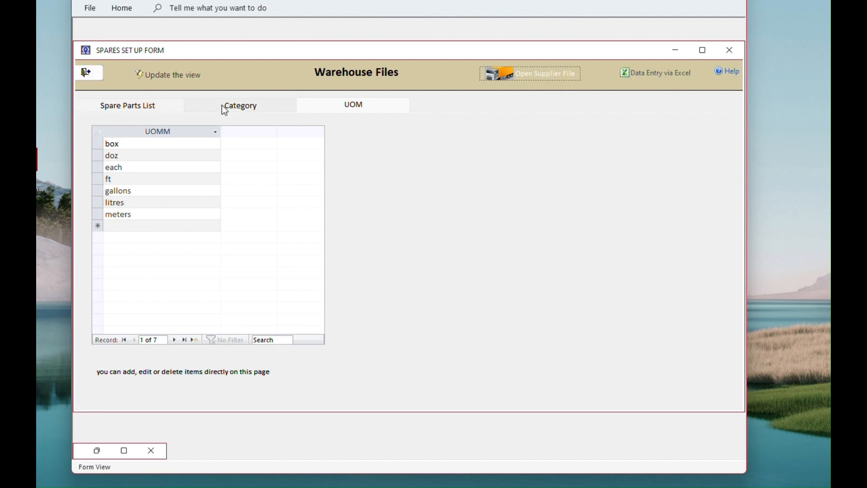
Return to the spare parts list and check the category, supplier and unit of measure choices for the new bearing, keeping "each".
{"action": "left_click", "coordinate": [350, 106]}
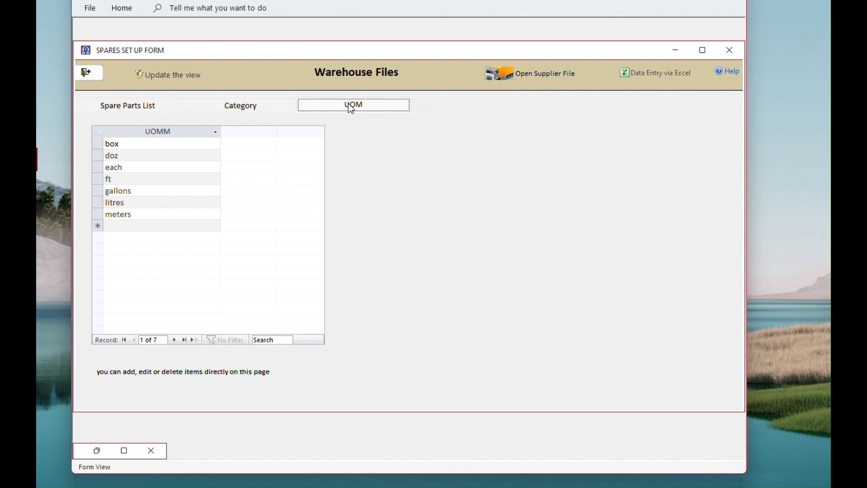
{"action": "left_click", "coordinate": [270, 107]}
{"action": "left_click", "coordinate": [121, 109]}
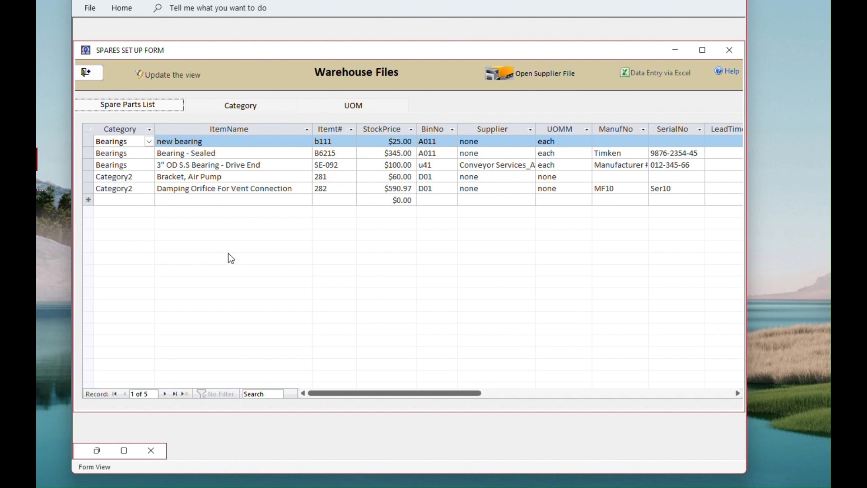
{"action": "left_click", "coordinate": [150, 141]}
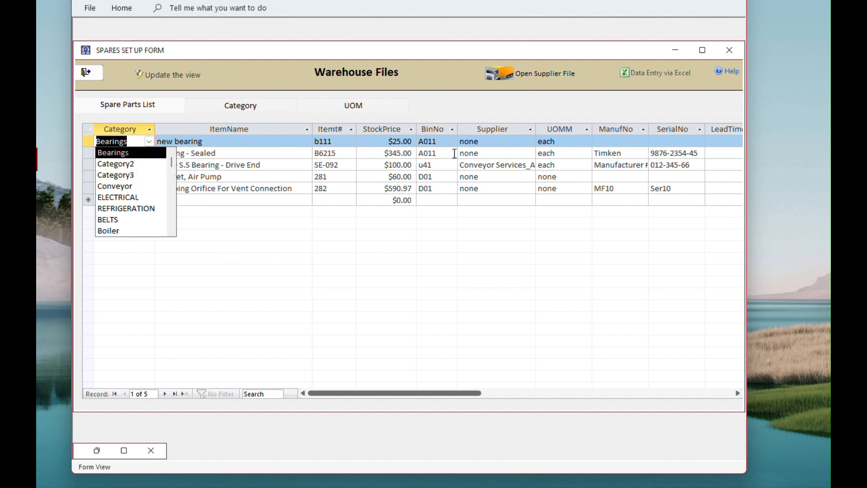
{"action": "left_click", "coordinate": [504, 143]}
{"action": "left_click", "coordinate": [530, 142]}
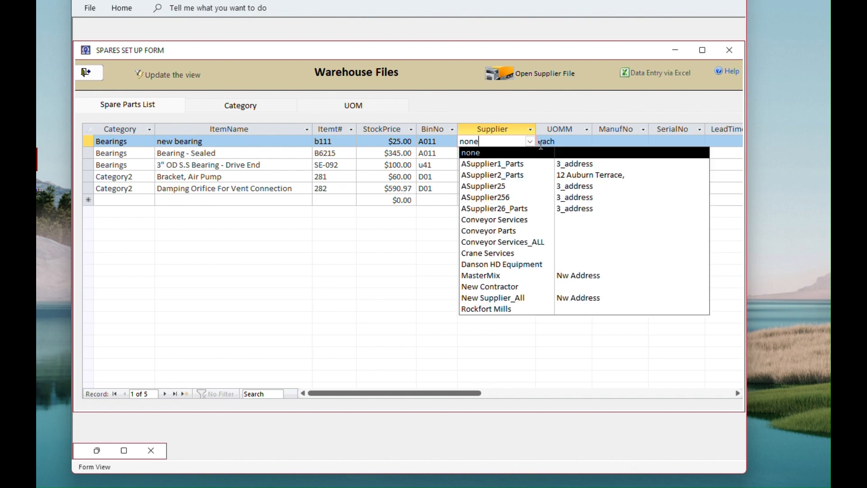
{"action": "left_click", "coordinate": [566, 142]}
{"action": "left_click", "coordinate": [588, 142]}
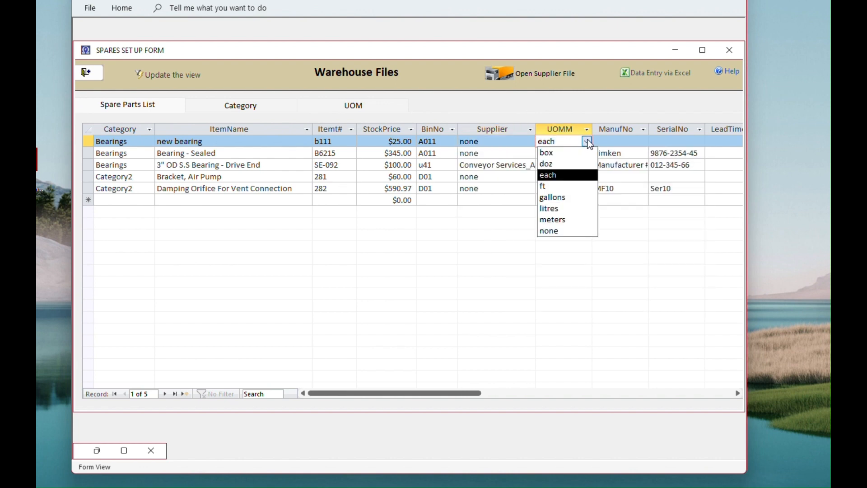
{"action": "left_click", "coordinate": [548, 176]}
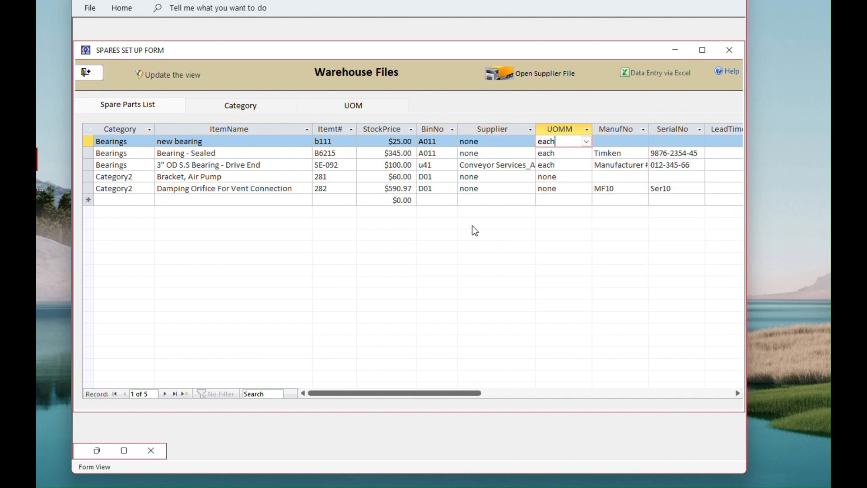
Compare the category and unit of measure lists with the Category and ItemName columns of the spare parts list.
{"action": "left_click", "coordinate": [244, 108]}
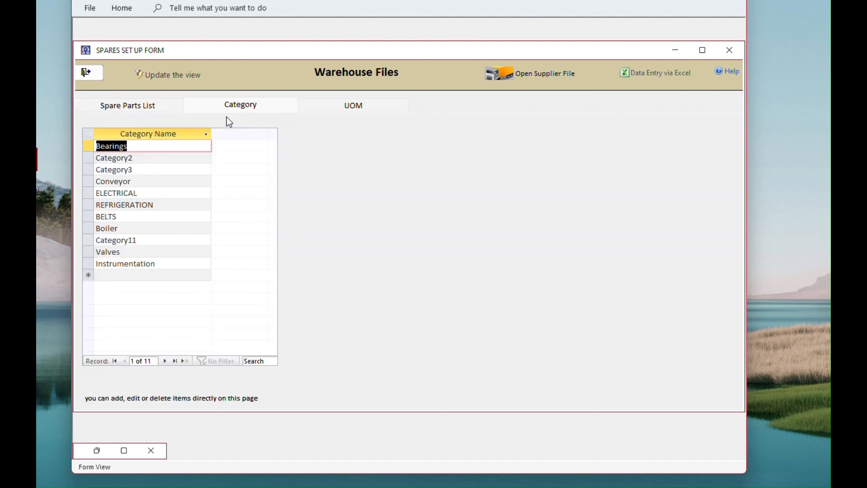
{"action": "left_click", "coordinate": [347, 108]}
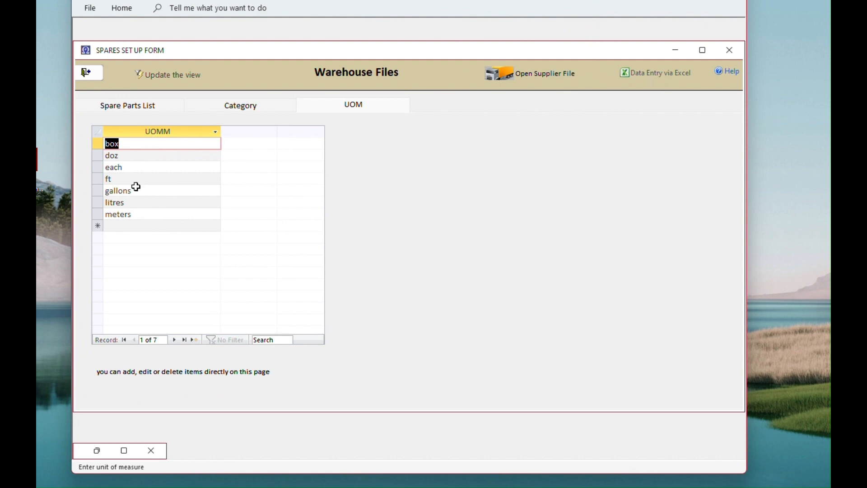
{"action": "left_click", "coordinate": [228, 105]}
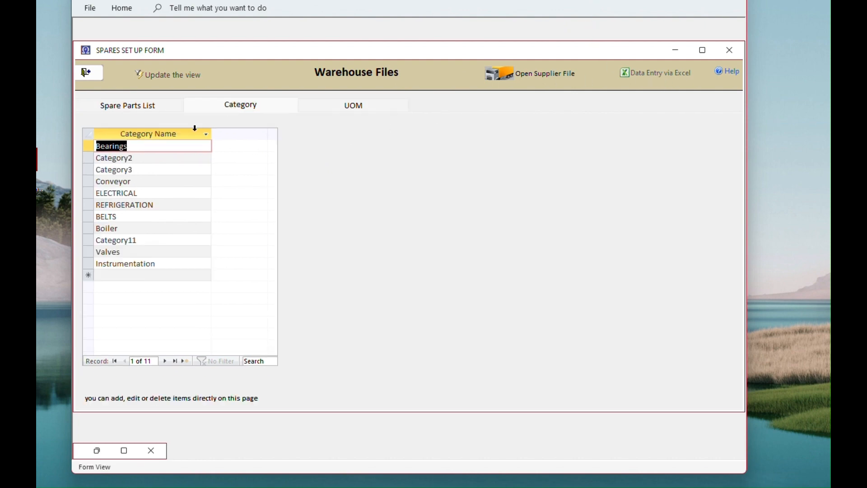
{"action": "left_click", "coordinate": [162, 145]}
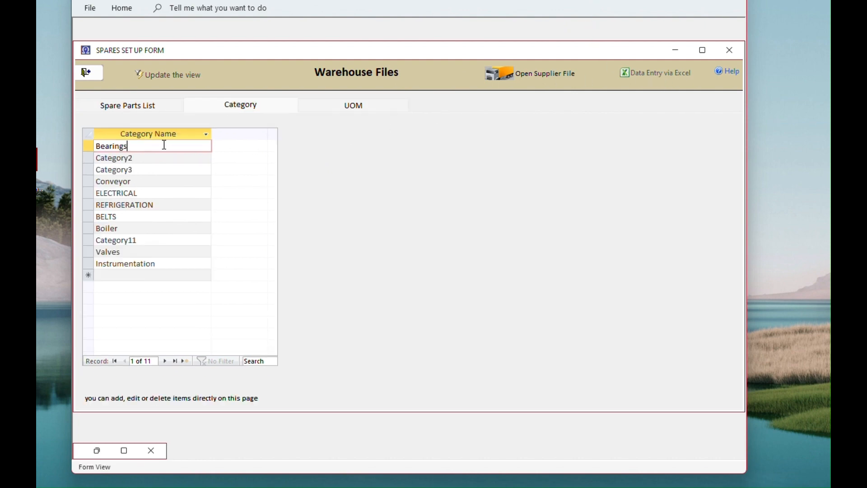
{"action": "left_click", "coordinate": [137, 107]}
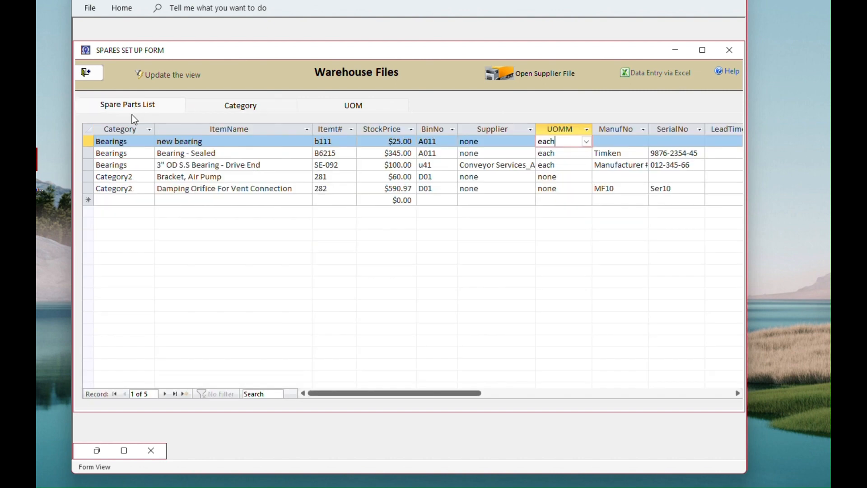
{"action": "left_click", "coordinate": [129, 142]}
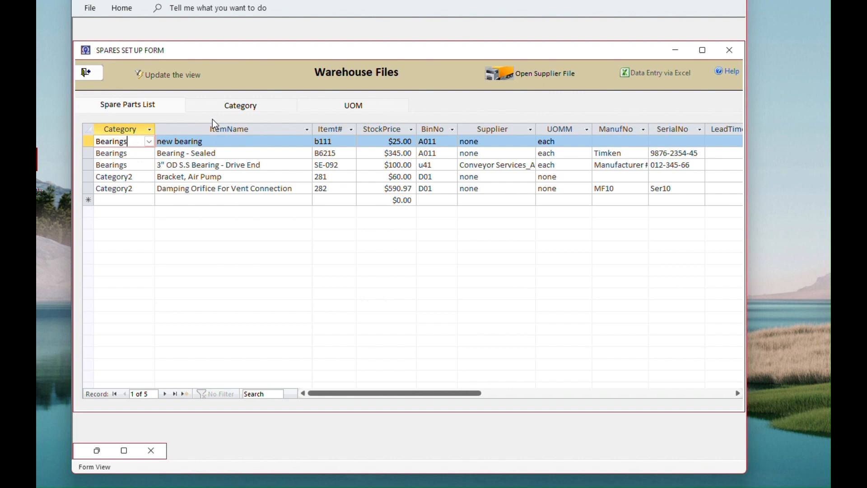
{"action": "left_click", "coordinate": [224, 130]}
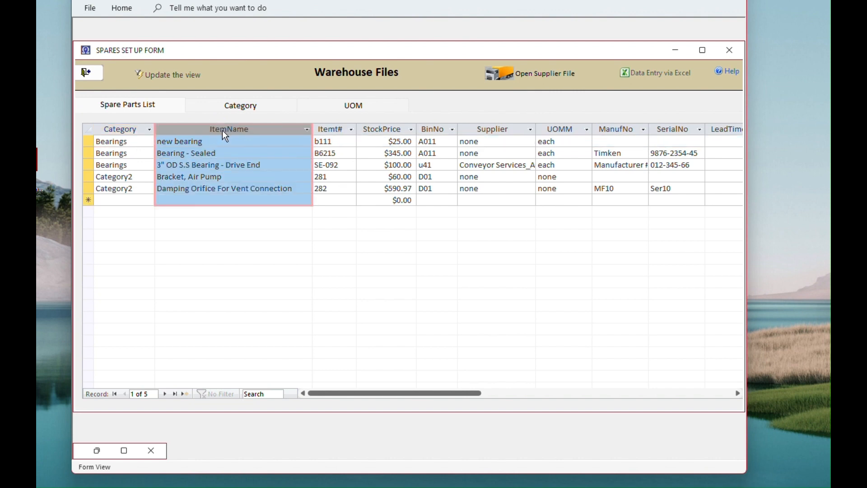
Leave the warehouse module and show the downloaded files through Admin Settings.
{"action": "left_click", "coordinate": [90, 74]}
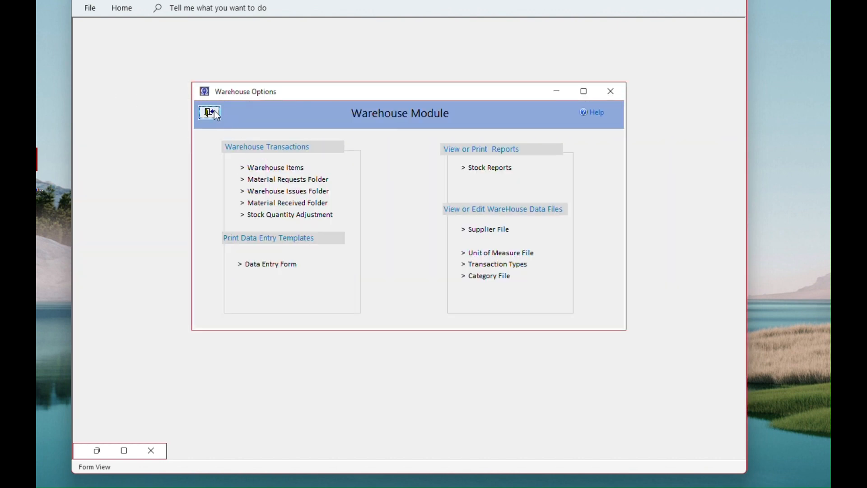
{"action": "left_click", "coordinate": [217, 116]}
{"action": "left_click", "coordinate": [496, 322]}
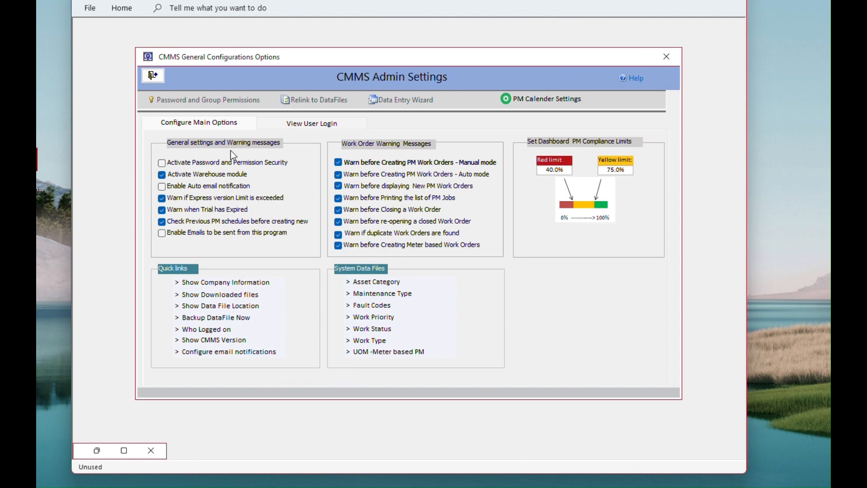
{"action": "left_click", "coordinate": [215, 294]}
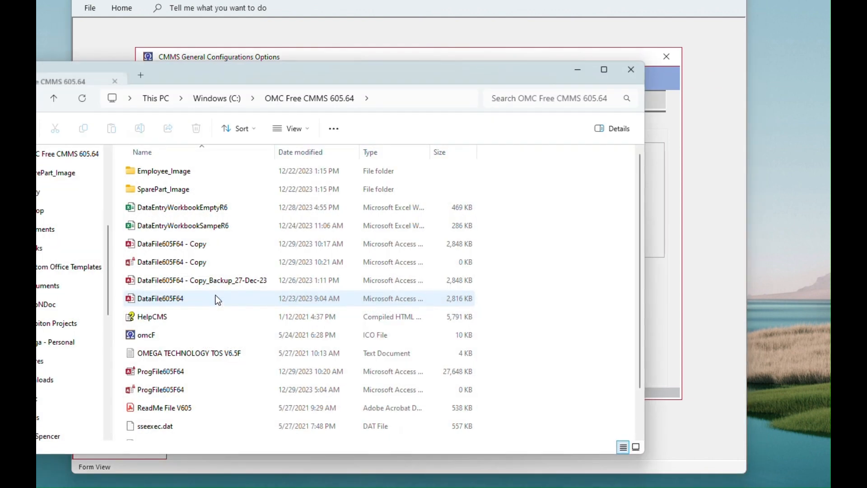
Open DataEntryWorkbookSampeR6 at the 15.Spare_Parts_Warehouse sheet and examine the color codes for required and related fields.
{"action": "left_click", "coordinate": [178, 227]}
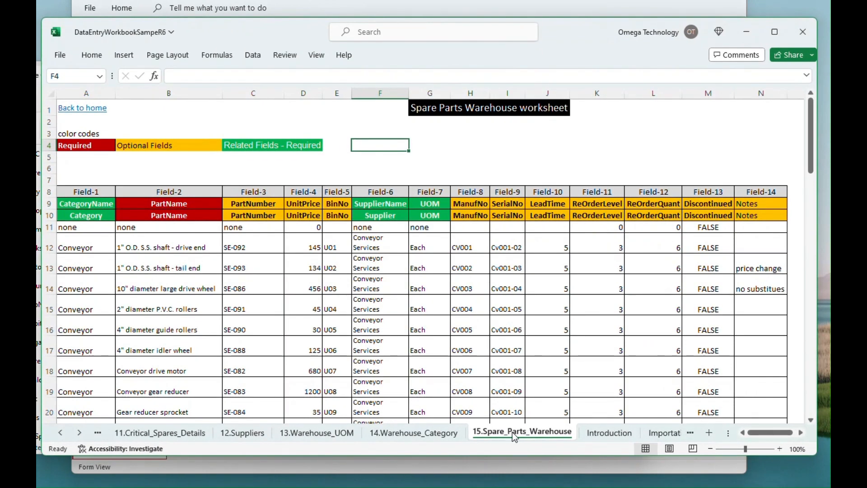
{"action": "left_click", "coordinate": [90, 146]}
{"action": "left_click", "coordinate": [232, 145]}
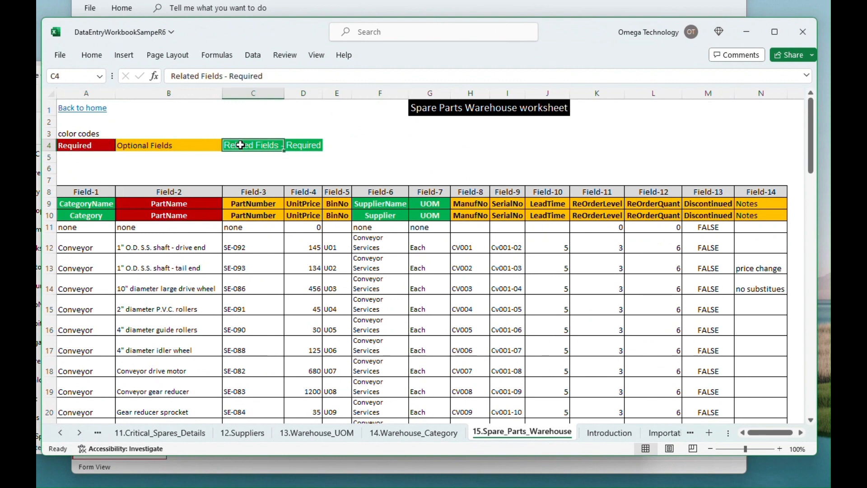
Copy the nine conveyor part records in rows 12 to 20, columns A to N, of the 15.Spare_Parts_Warehouse sheet.
{"action": "left_click", "coordinate": [155, 145]}
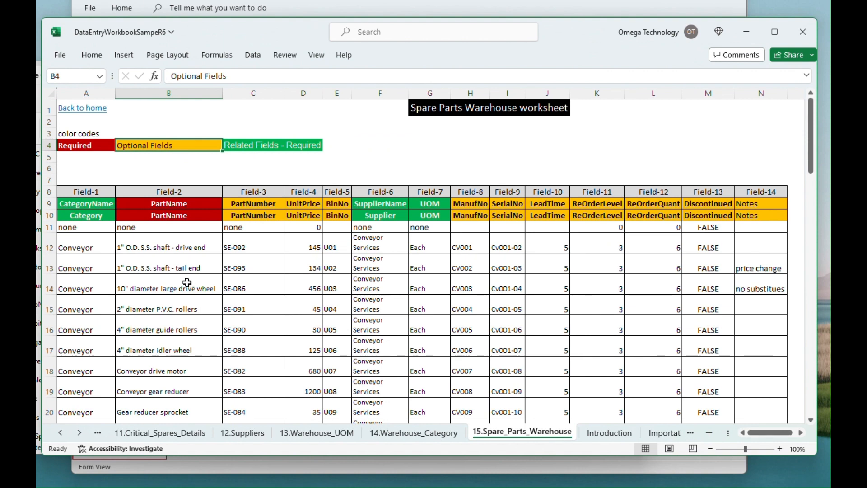
{"action": "left_click_drag", "start_coordinate": [77, 247], "coordinate": [751, 406]}
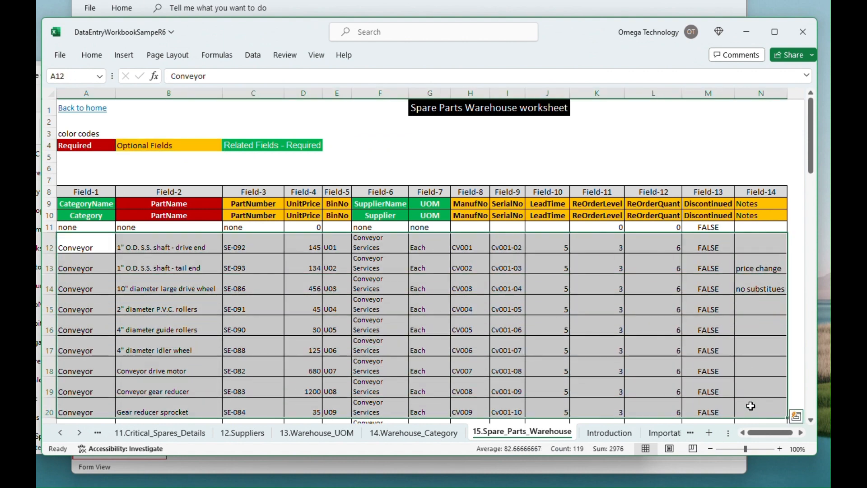
{"action": "key", "text": "ctrl+c"}
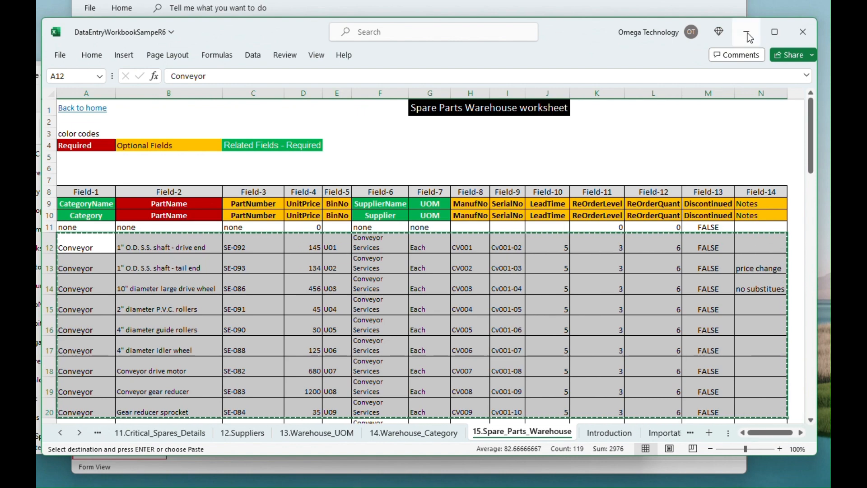
Put the workbook and file folder away, leave Admin Settings, and open the warehouse module's Data Entry Form in the CMMS.
{"action": "left_click", "coordinate": [747, 33]}
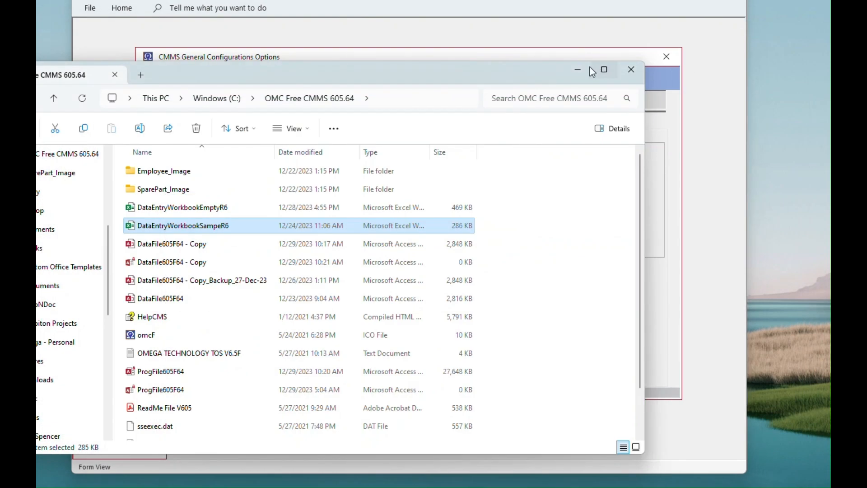
{"action": "left_click", "coordinate": [578, 69]}
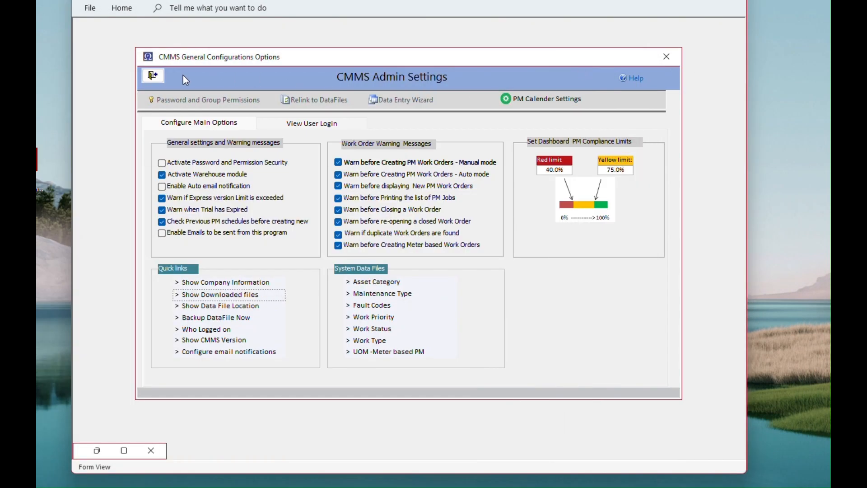
{"action": "left_click", "coordinate": [147, 76]}
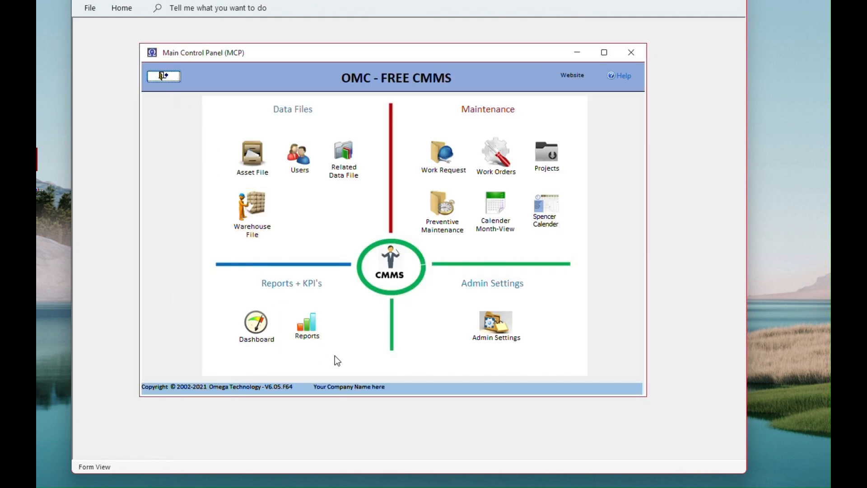
{"action": "left_click", "coordinate": [253, 212]}
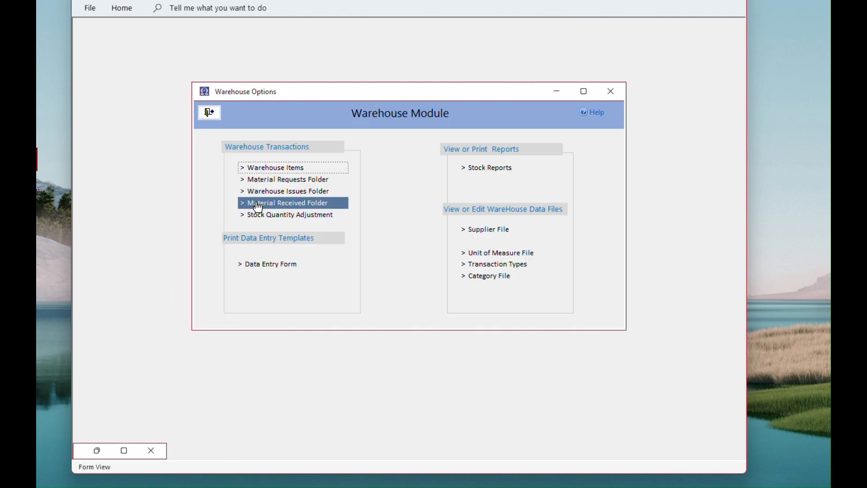
{"action": "left_click", "coordinate": [269, 266]}
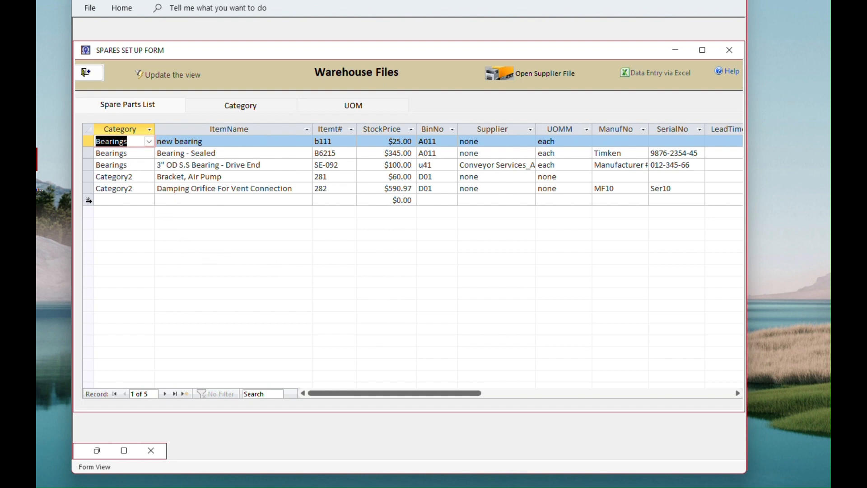
Paste the copied conveyor parts as new records below the existing entries in the Spare Parts List.
{"action": "left_click", "coordinate": [88, 200]}
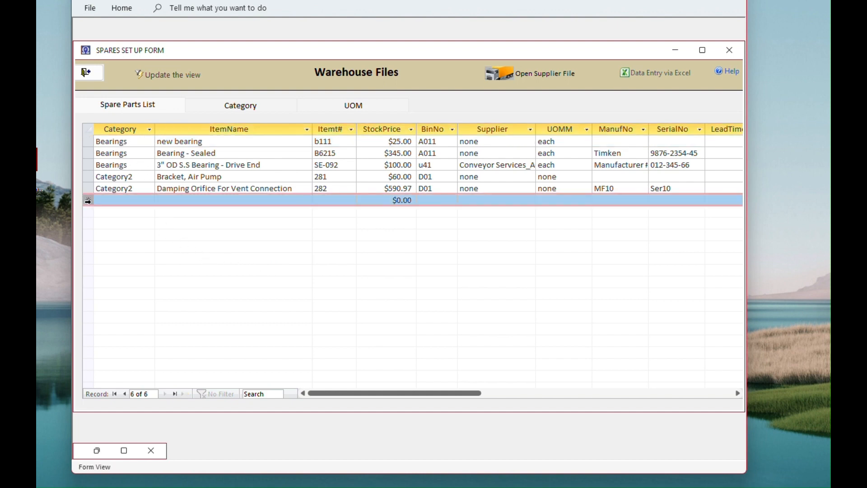
{"action": "key", "text": "ctrl+v"}
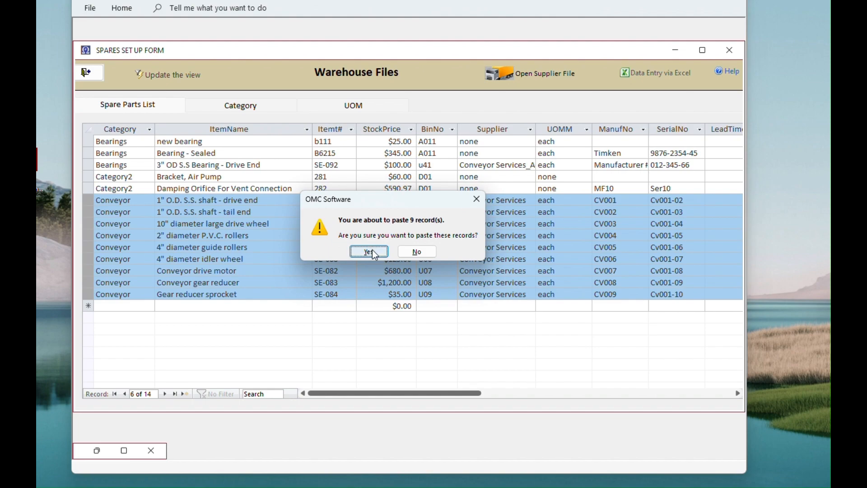
{"action": "left_click", "coordinate": [374, 252]}
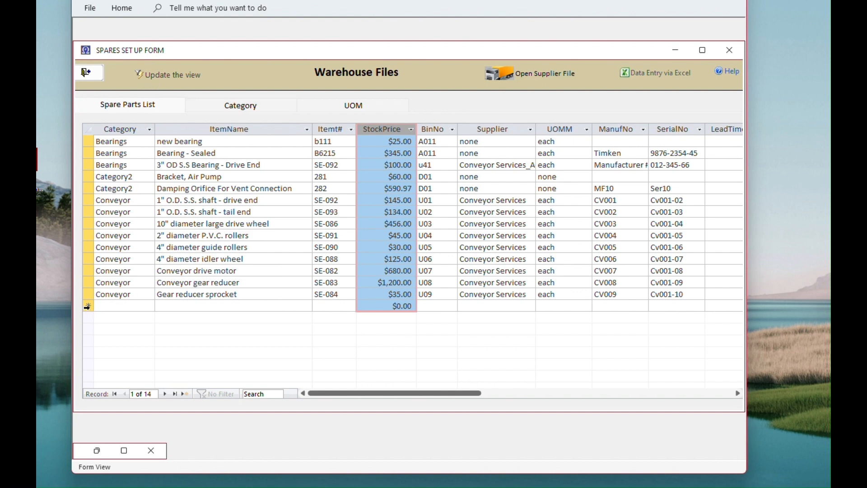
Check the Paste Special formats for the blank new record, select CSV, and close without pasting.
{"action": "left_click", "coordinate": [88, 306]}
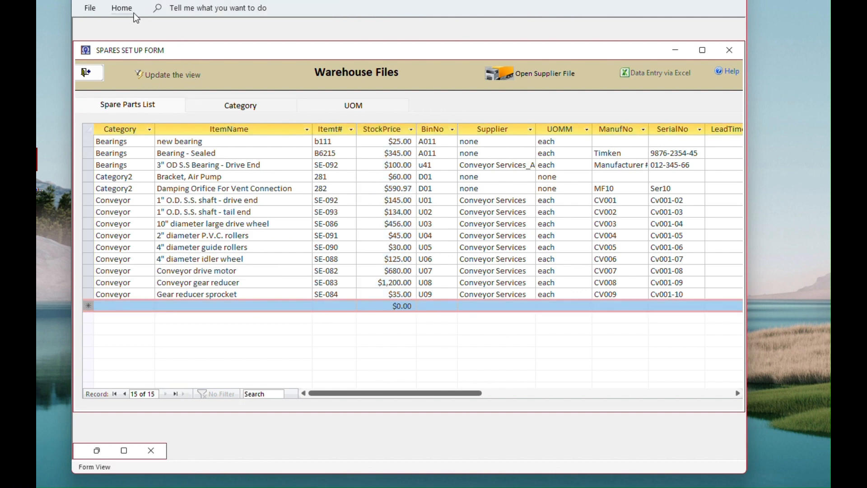
{"action": "left_click", "coordinate": [119, 10]}
{"action": "left_click", "coordinate": [96, 58]}
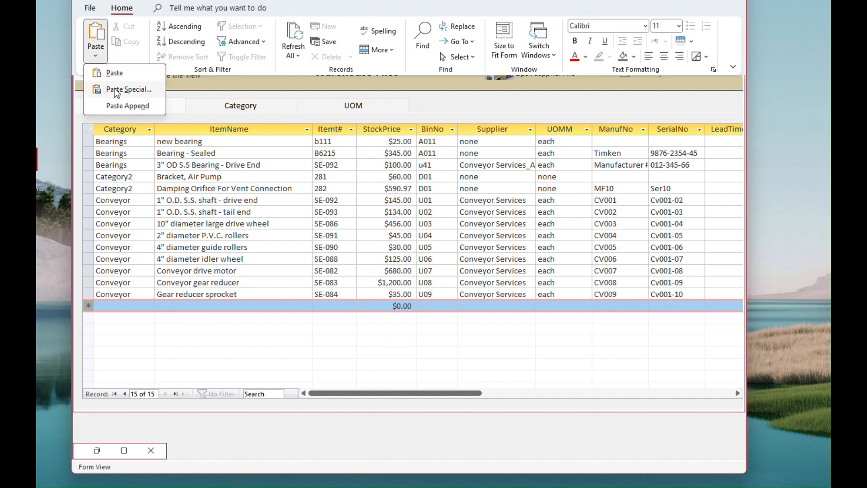
{"action": "left_click", "coordinate": [122, 84]}
{"action": "left_click", "coordinate": [318, 149]}
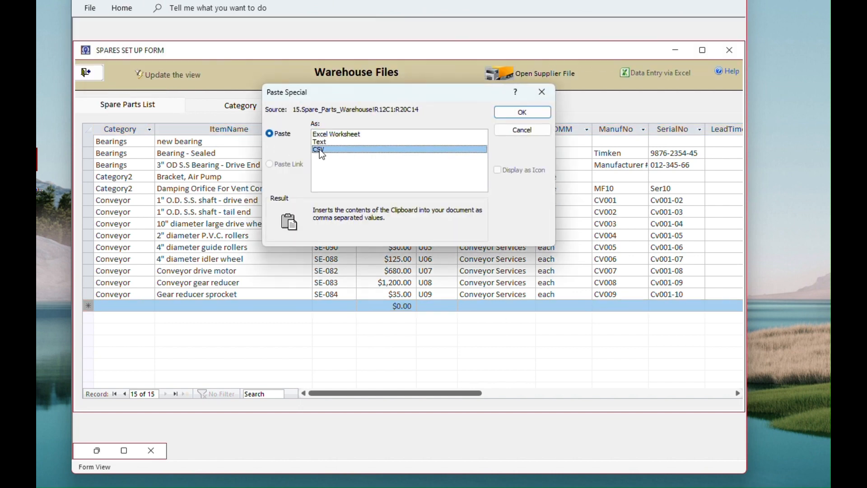
{"action": "left_click", "coordinate": [545, 94]}
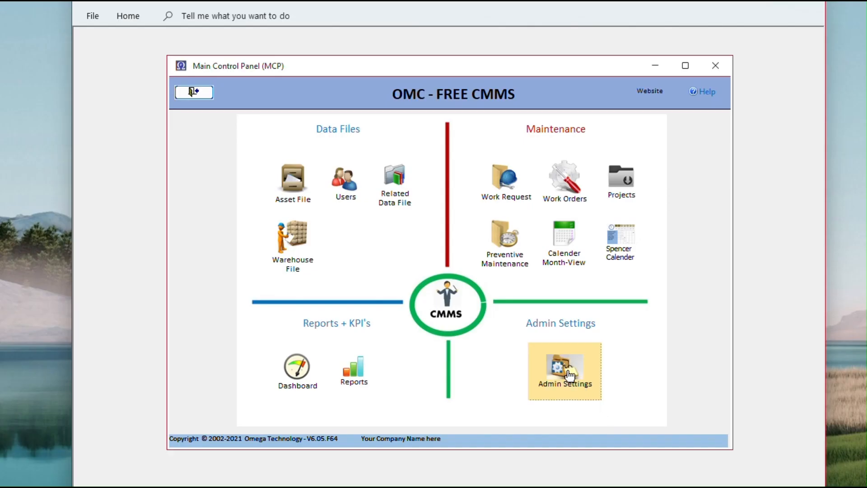
Show the downloaded files through Admin Settings and switch to the DataEntryWorkbookSampeR6 workbook in Excel.
{"action": "left_click", "coordinate": [575, 384]}
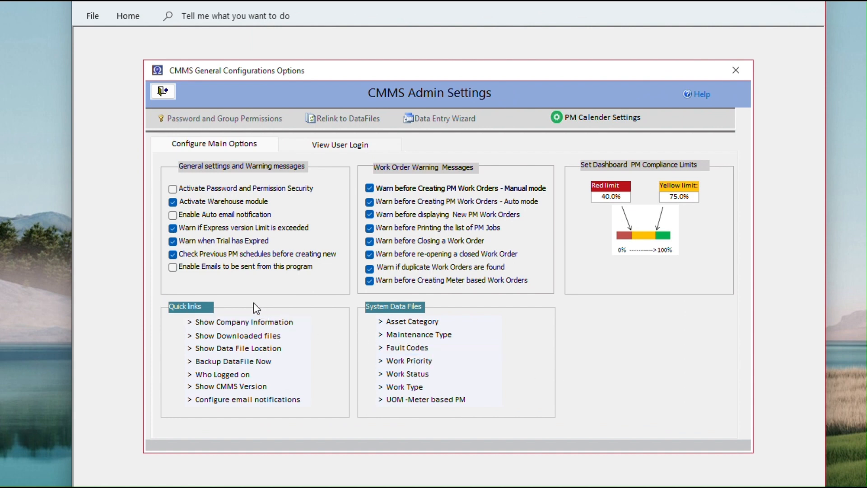
{"action": "left_click", "coordinate": [236, 342]}
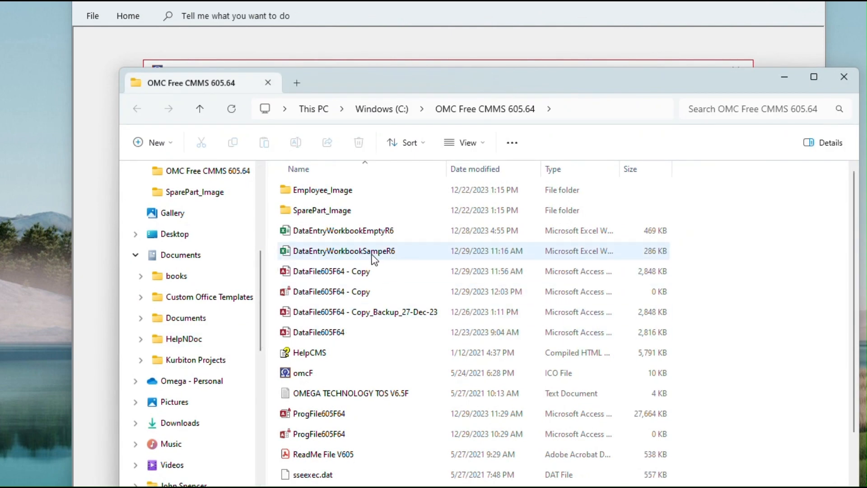
{"action": "left_click", "coordinate": [371, 254]}
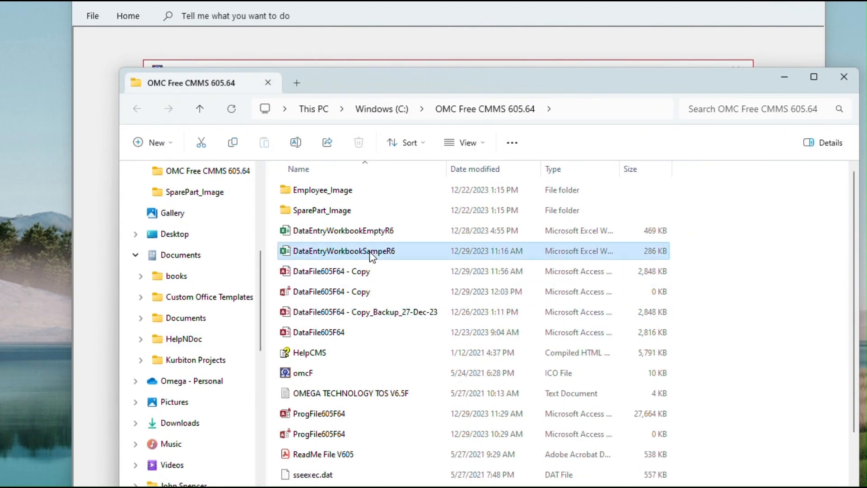
{"action": "mouse_move", "coordinate": [566, 487]}
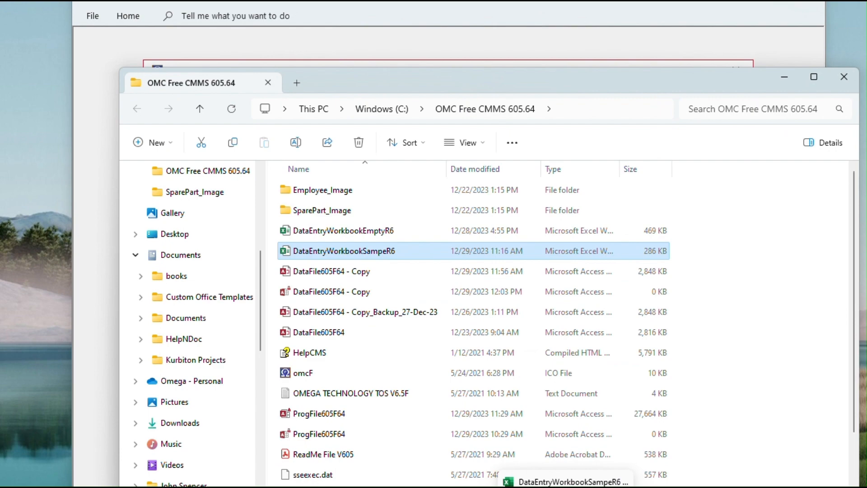
{"action": "left_click", "coordinate": [566, 482]}
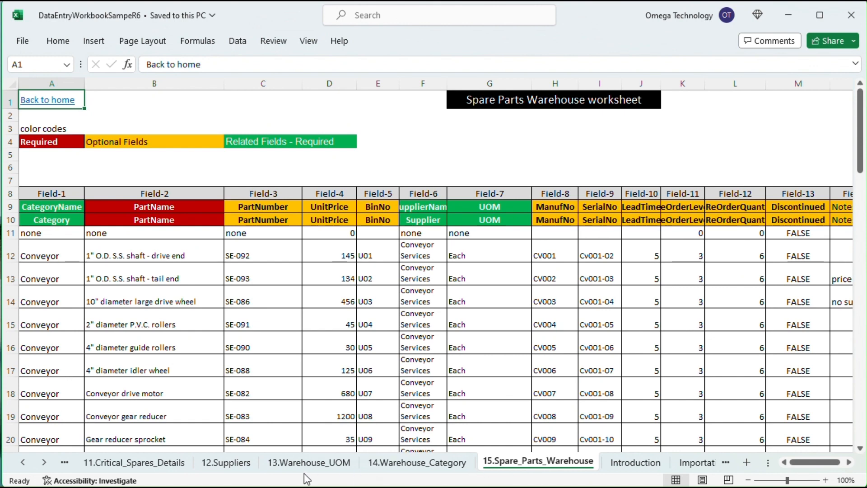
Examine the related worksheets 12.Suppliers, 13.Warehouse_UOM and 14.Warehouse_Category.
{"action": "left_click", "coordinate": [230, 462]}
{"action": "left_click", "coordinate": [300, 463]}
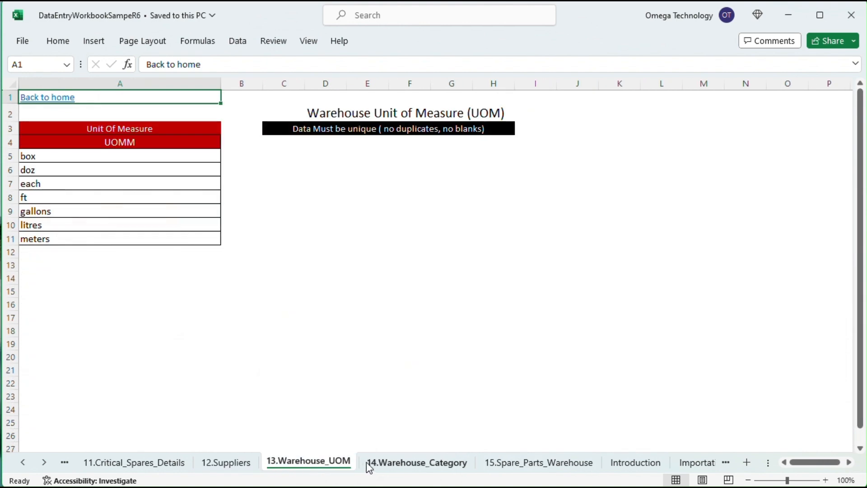
{"action": "left_click", "coordinate": [402, 463]}
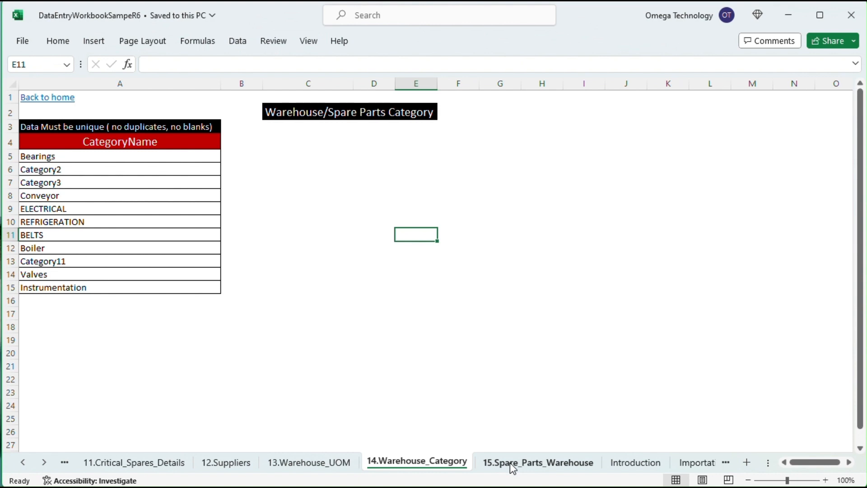
{"action": "left_click", "coordinate": [238, 464]}
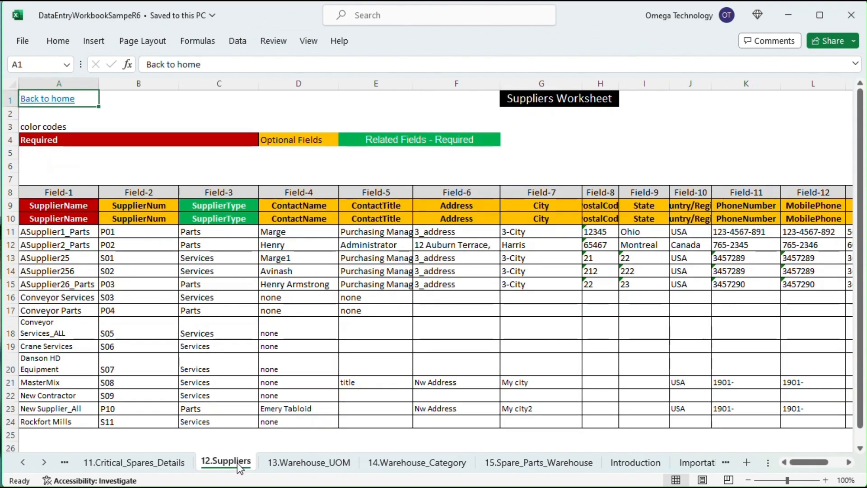
{"action": "left_click", "coordinate": [299, 465]}
{"action": "left_click", "coordinate": [423, 465]}
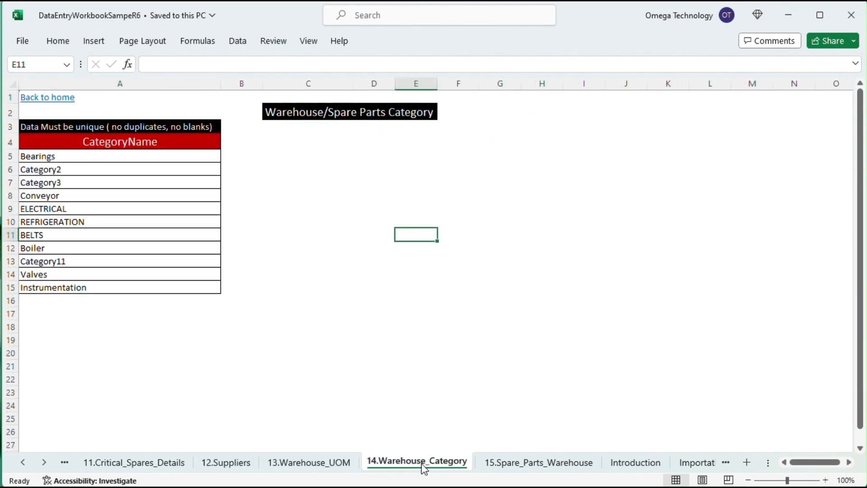
Examine the "none" placeholder entries in row 11 of the 15.Spare_Parts_Warehouse sheet.
{"action": "left_click", "coordinate": [514, 464]}
{"action": "left_click", "coordinate": [263, 234]}
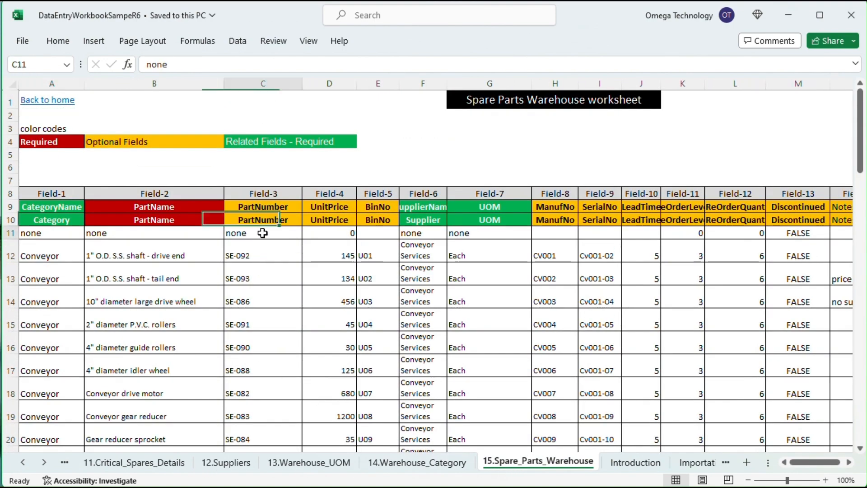
{"action": "left_click", "coordinate": [96, 233]}
{"action": "left_click", "coordinate": [505, 233]}
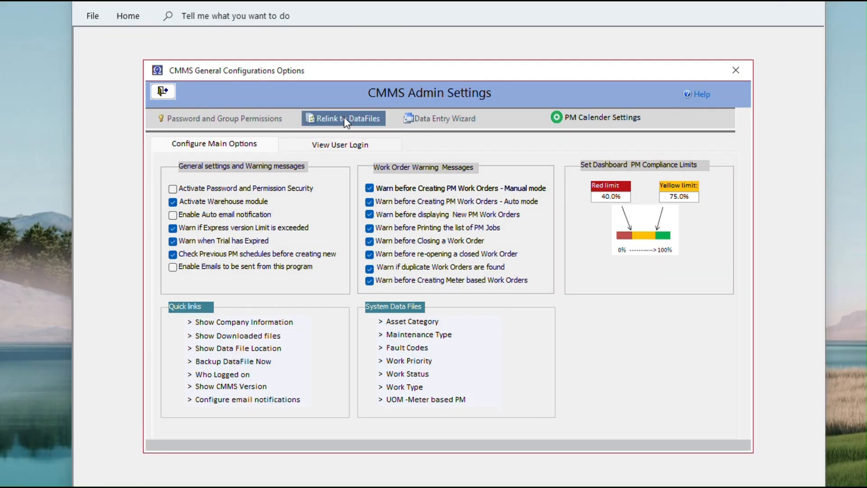
Open the CMMS Data Entry Wizard, view the current Spare Parts Warehouse data file, and return to the wizard.
{"action": "left_click", "coordinate": [429, 118]}
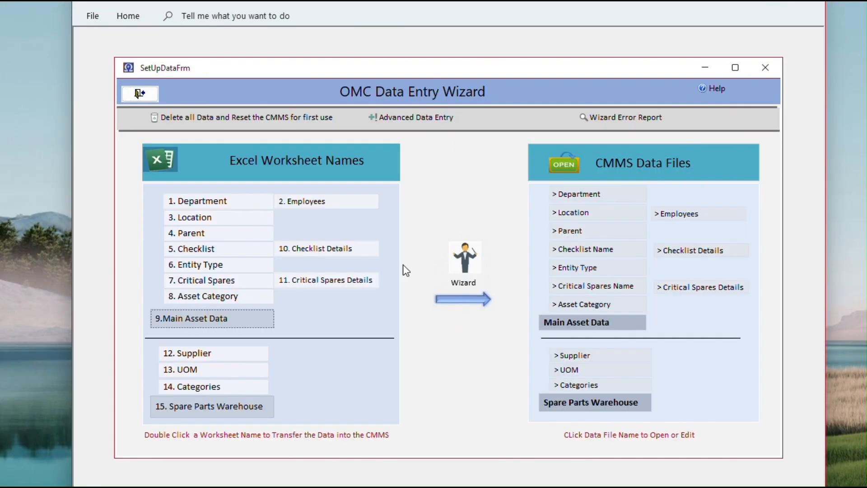
{"action": "left_click", "coordinate": [575, 410]}
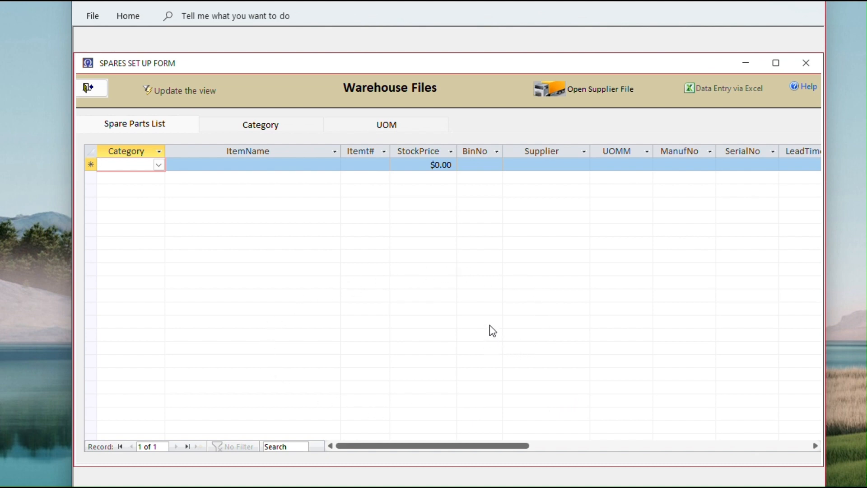
{"action": "left_click", "coordinate": [97, 88]}
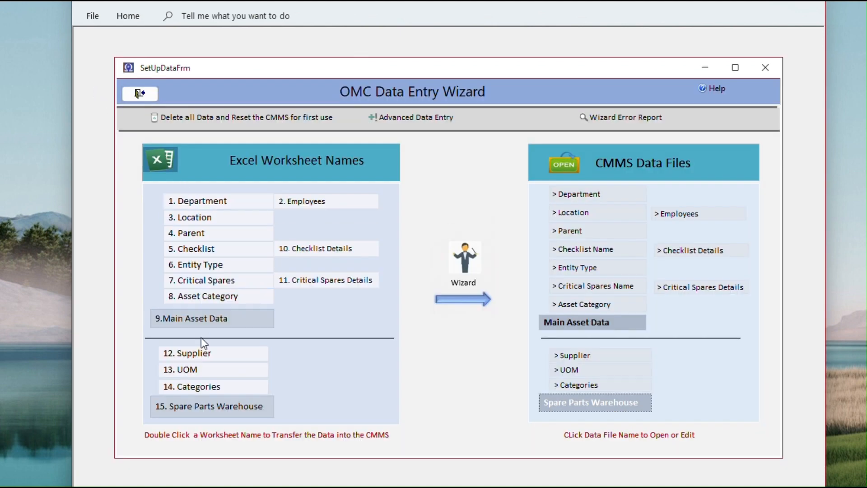
Import the suppliers, UOM, categories and spare parts worksheets from DataEntryWorkbookSampeR6 using the 15. Spare Parts Warehouse transfer.
{"action": "double_click", "coordinate": [194, 407]}
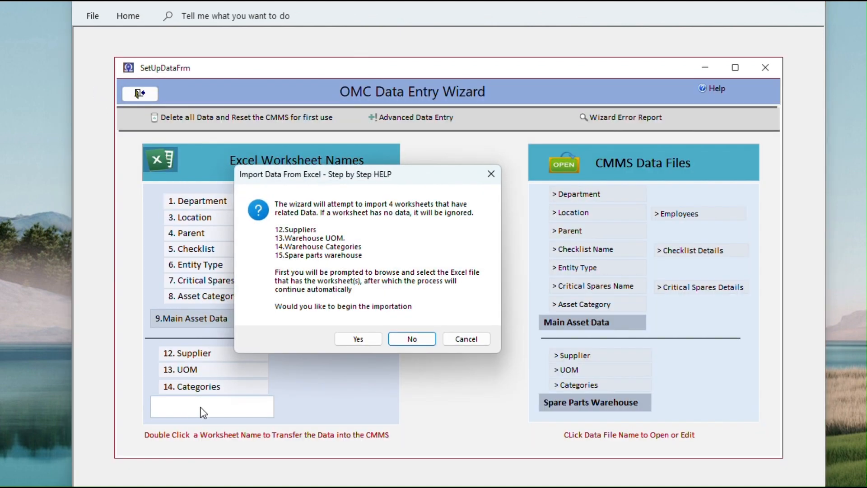
{"action": "left_click", "coordinate": [359, 339]}
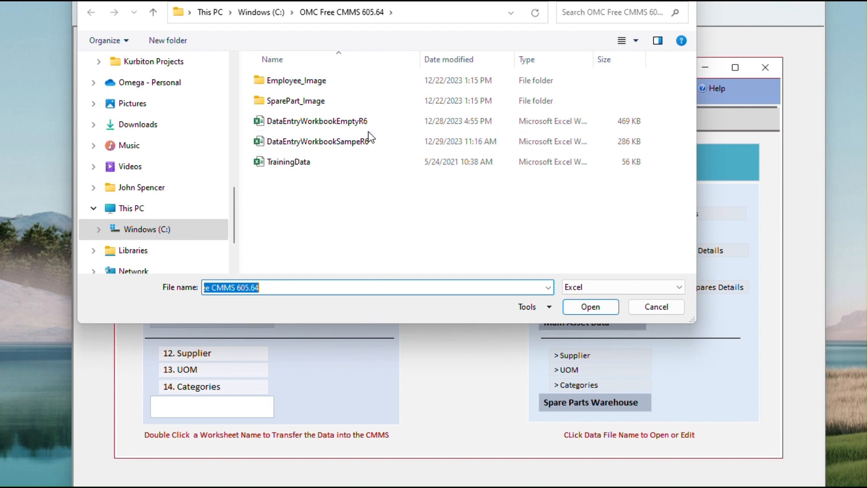
{"action": "double_click", "coordinate": [343, 142]}
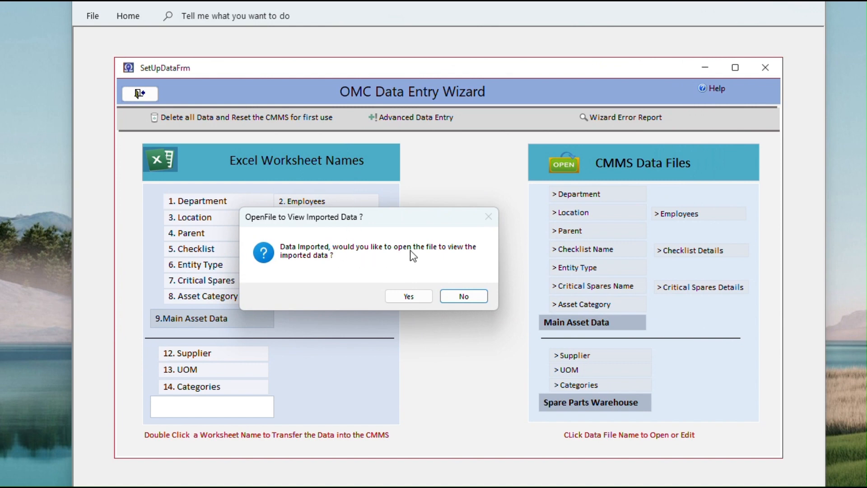
Review the imported records in the Spare Parts List and return to the Data Entry Wizard.
{"action": "left_click", "coordinate": [413, 299]}
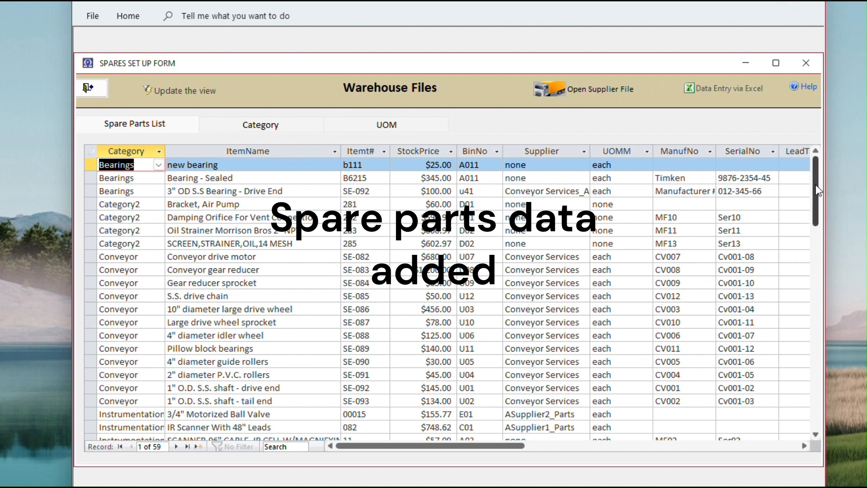
{"action": "mouse_move", "coordinate": [817, 189]}
{"action": "left_mouse_down"}
{"action": "mouse_move", "coordinate": [815, 291]}
{"action": "mouse_move", "coordinate": [804, 183]}
{"action": "left_mouse_up"}
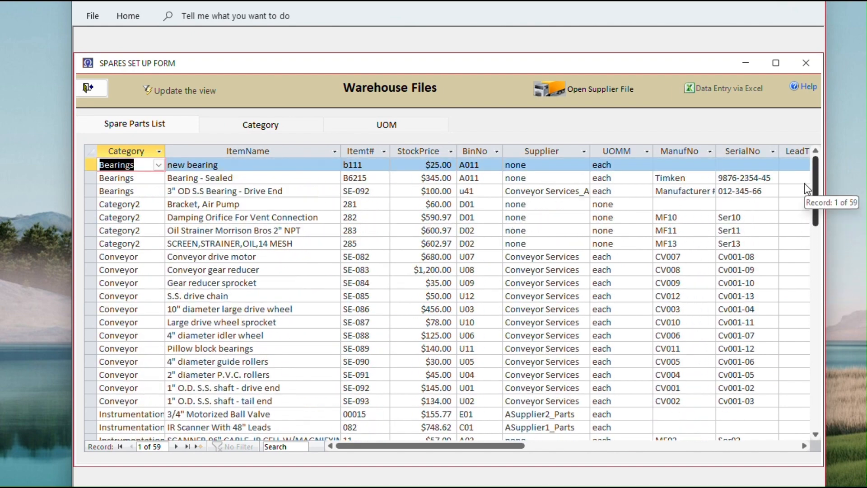
{"action": "left_click", "coordinate": [90, 90]}
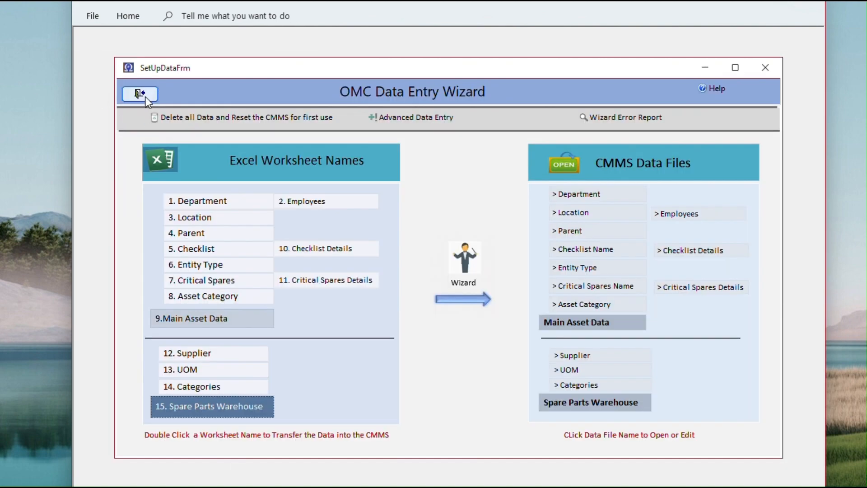